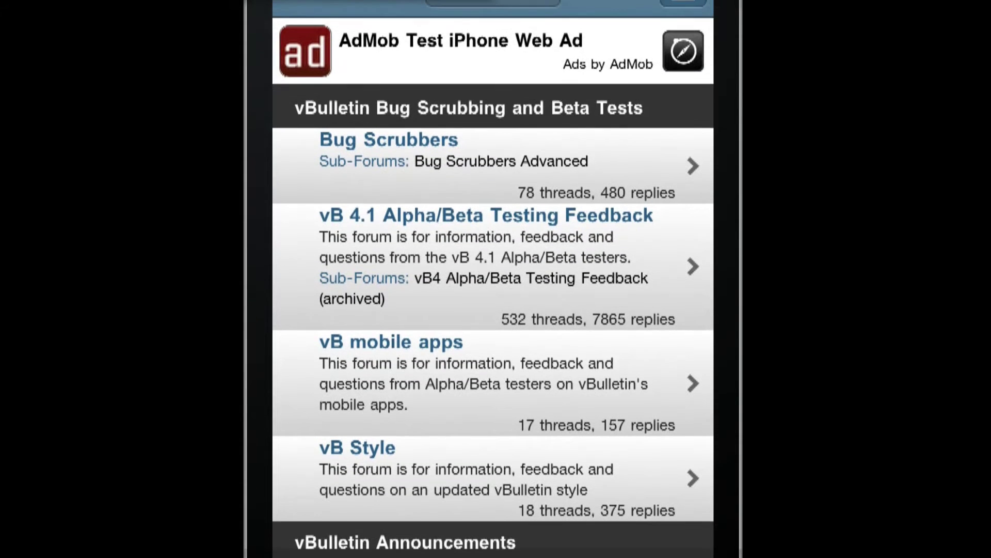
Enter the vB mobile apps forum and open the 'Mobile Please reply to me! AHH' thread.
left_click(382, 383)
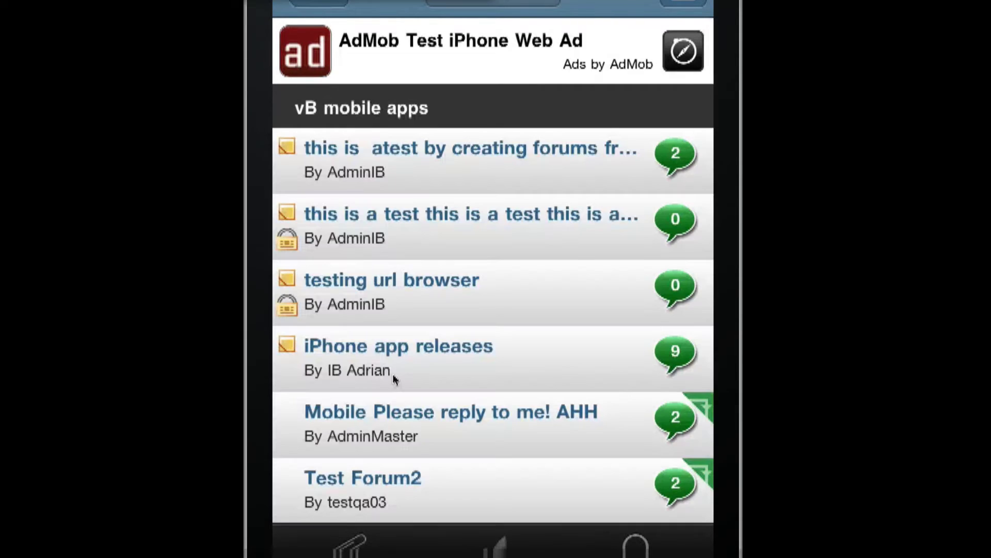
left_click_drag(589, 368, 597, 277)
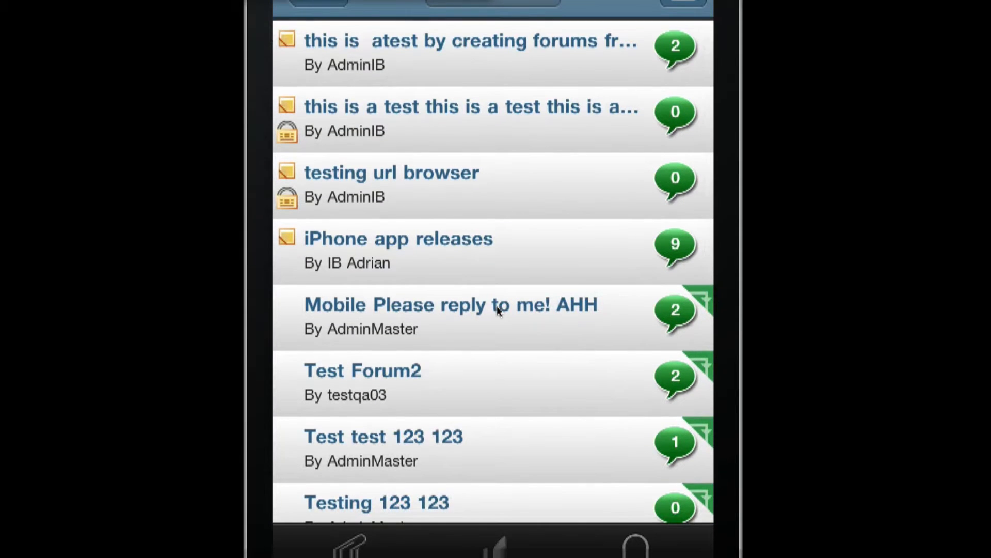
left_click(522, 311)
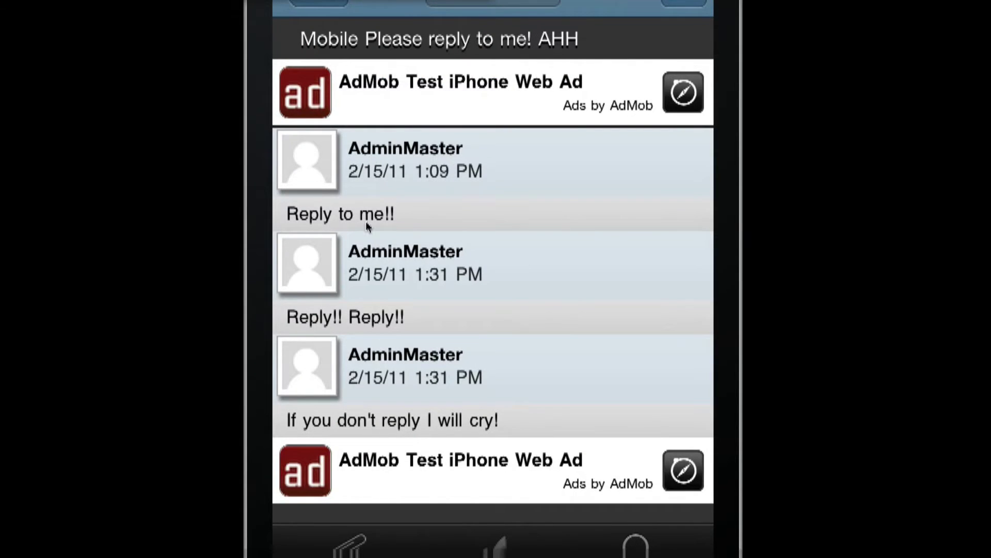
Open AdminMaster's 'Reply to me!!' post and start a quoted reply to it.
left_click(384, 154)
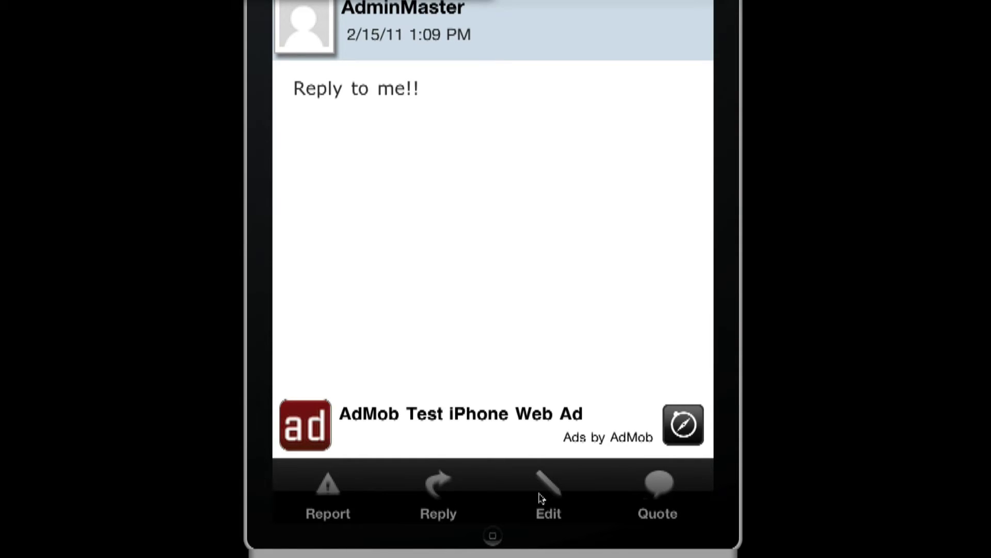
left_click(663, 497)
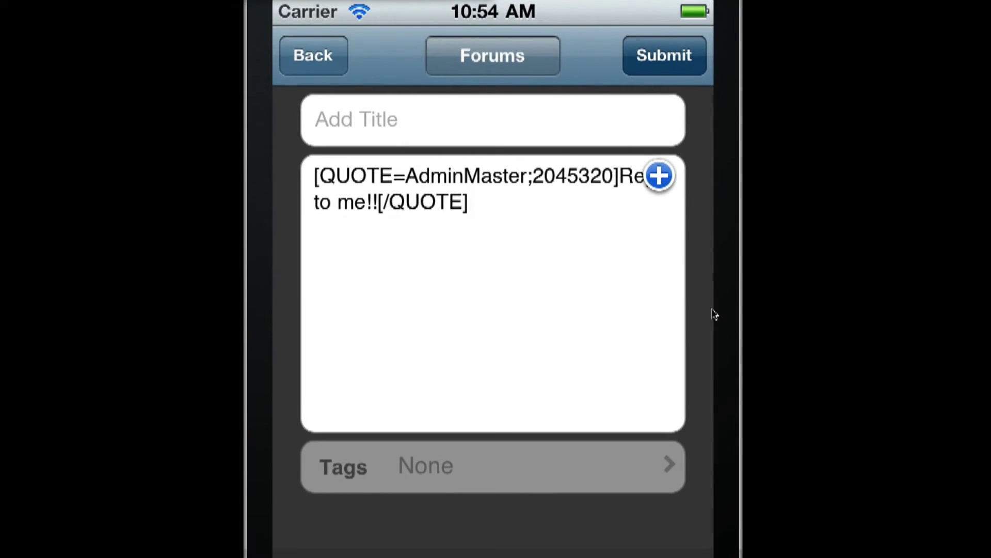
Show the Image/Video insert menu on the quote compose screen.
left_click(656, 178)
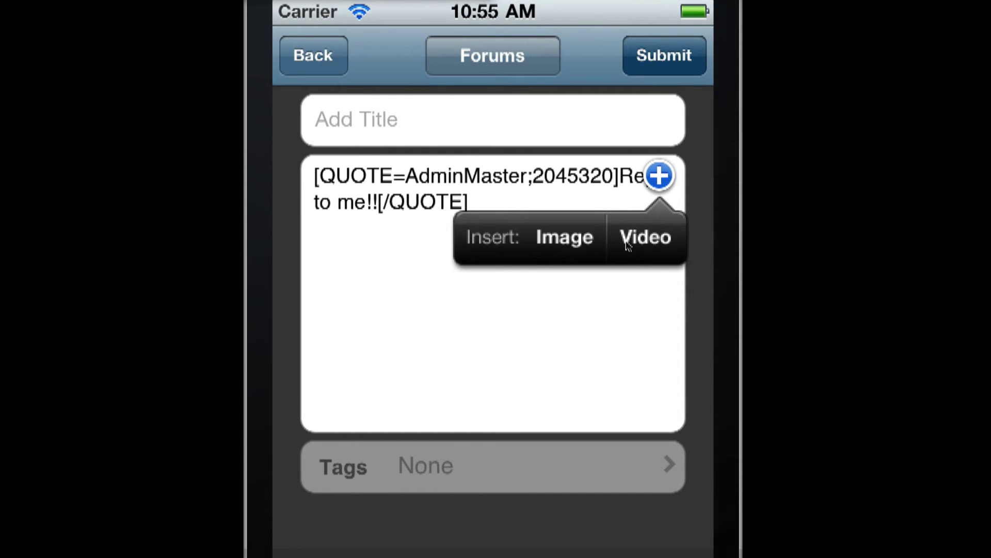
Insert the green parrot image from the Photo Library album into the reply.
left_click(568, 242)
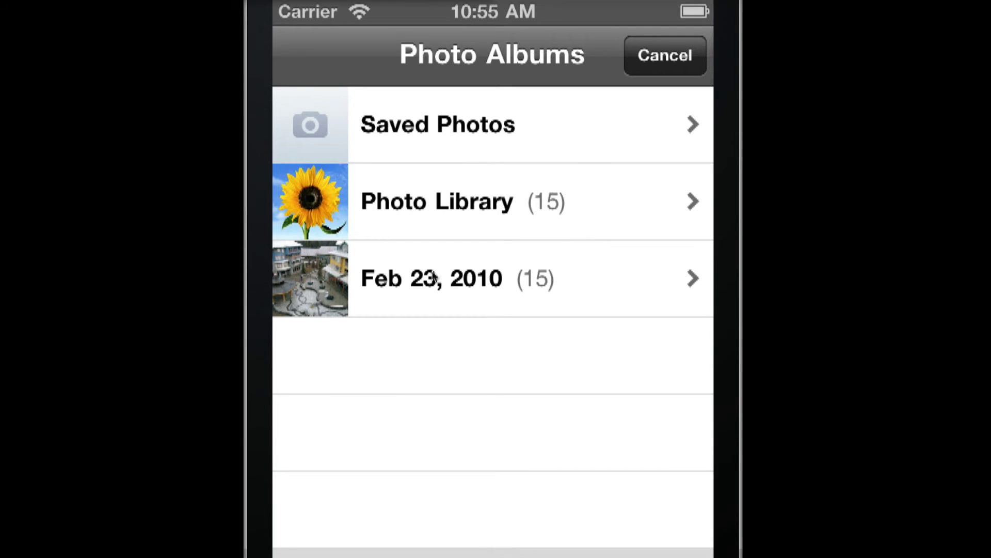
left_click(435, 215)
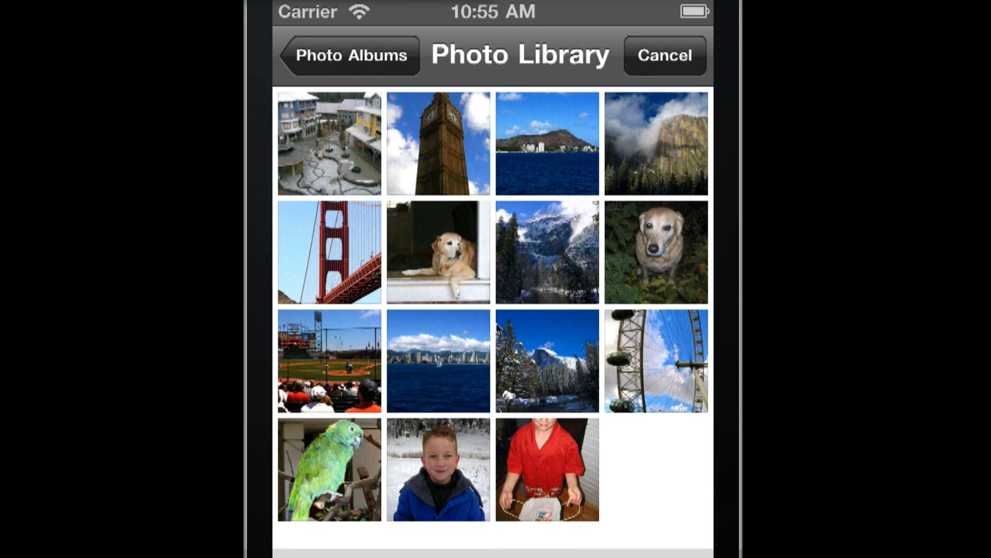
left_click(336, 459)
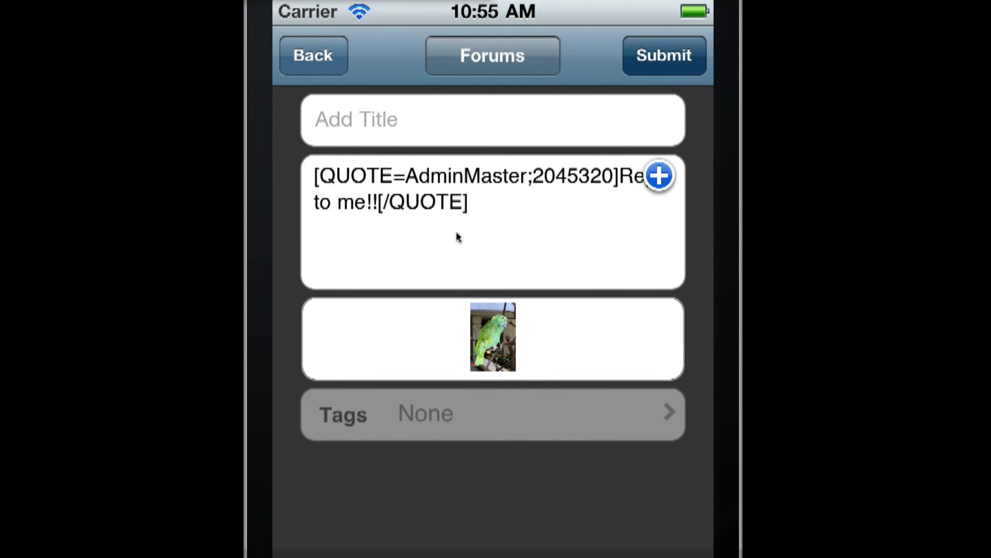
Add 'This is a Parrot' on a new line below the quote and send the reply.
left_click(480, 218)
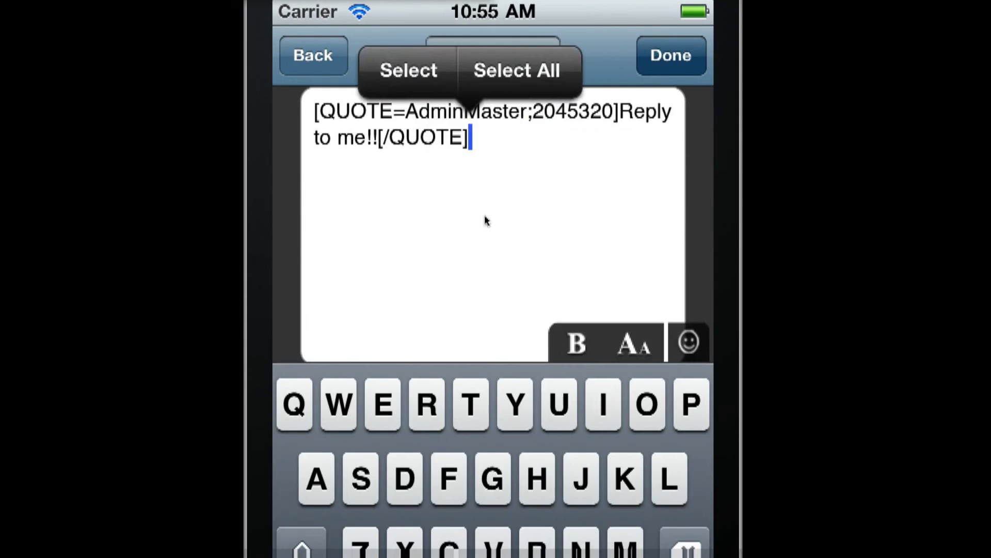
key("Return")
key("Return")
type("T")
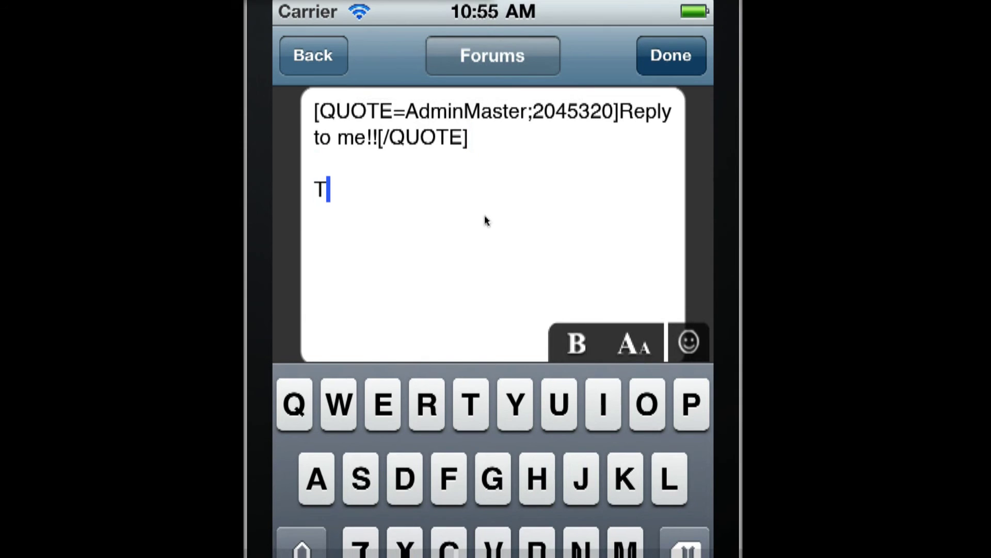
type("his is a")
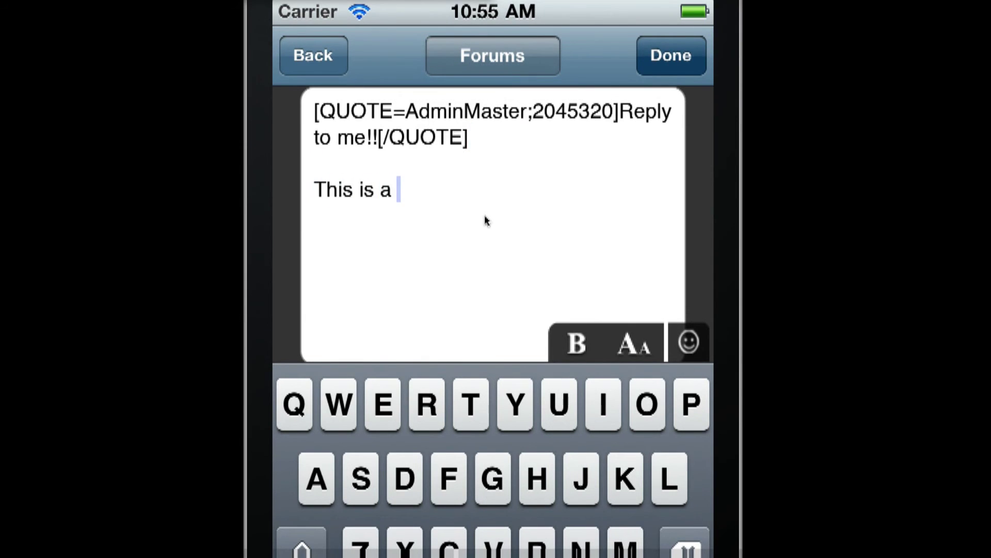
type(" Parrot")
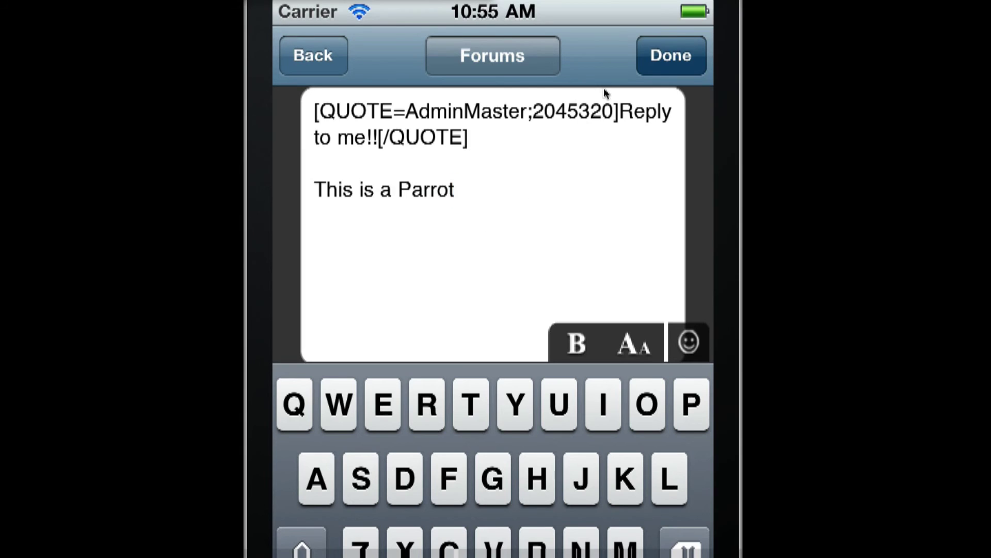
left_click(641, 62)
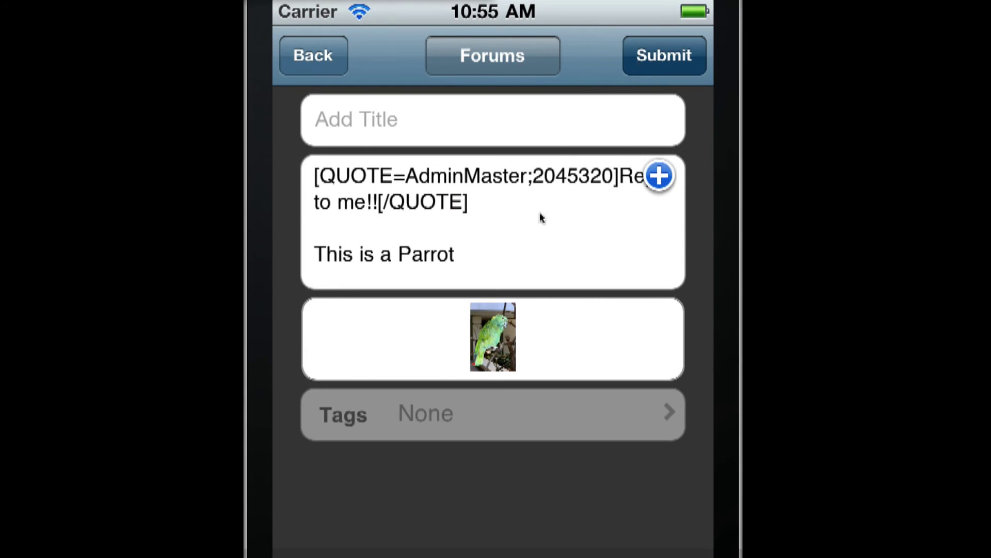
left_click(653, 73)
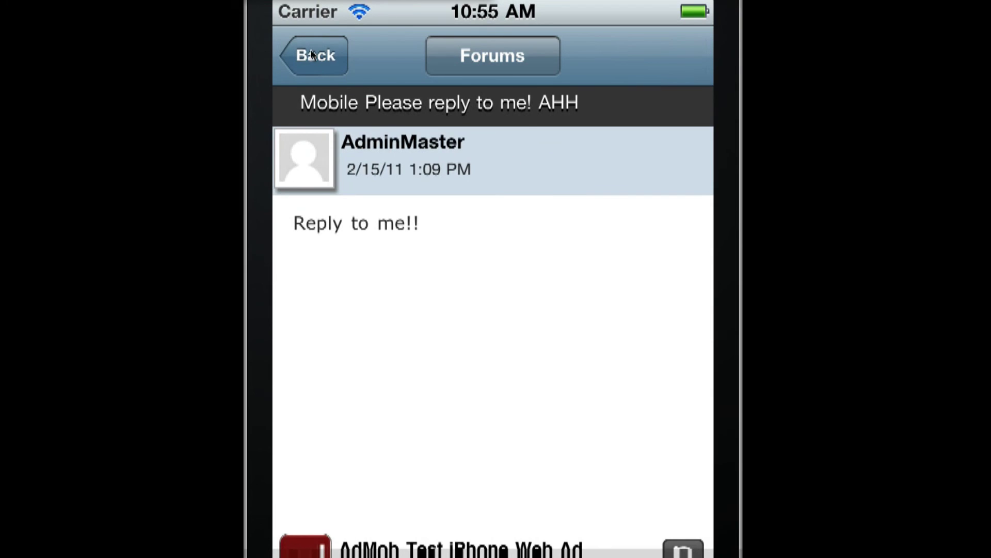
Go back to the full thread to view the newly posted reply.
left_click(312, 55)
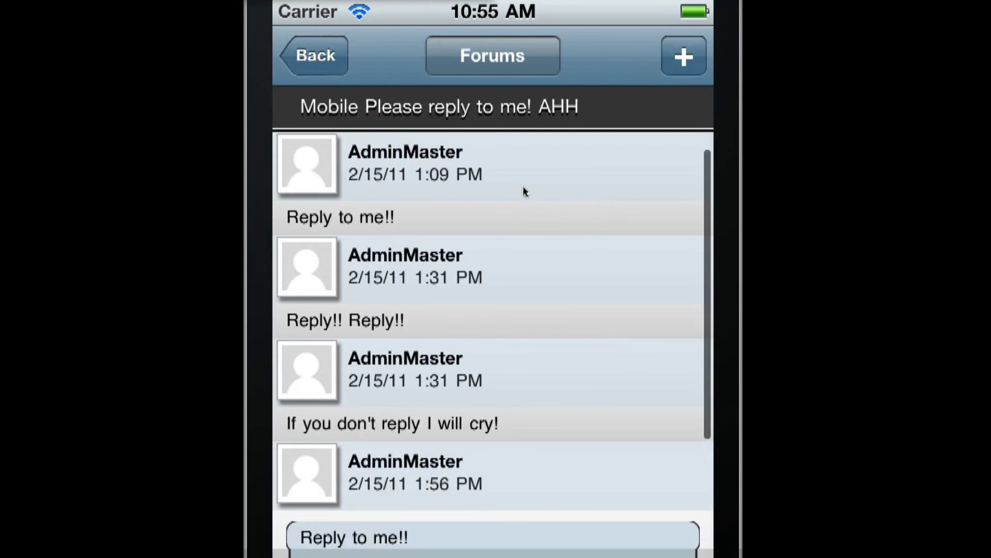
scroll(523, 191, "down", 5)
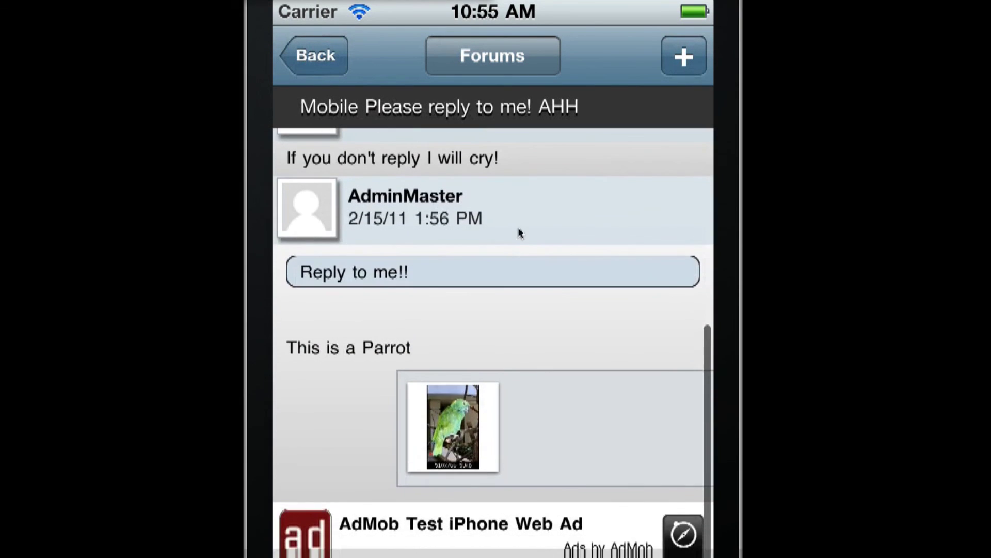
scroll(520, 233, "up", 1)
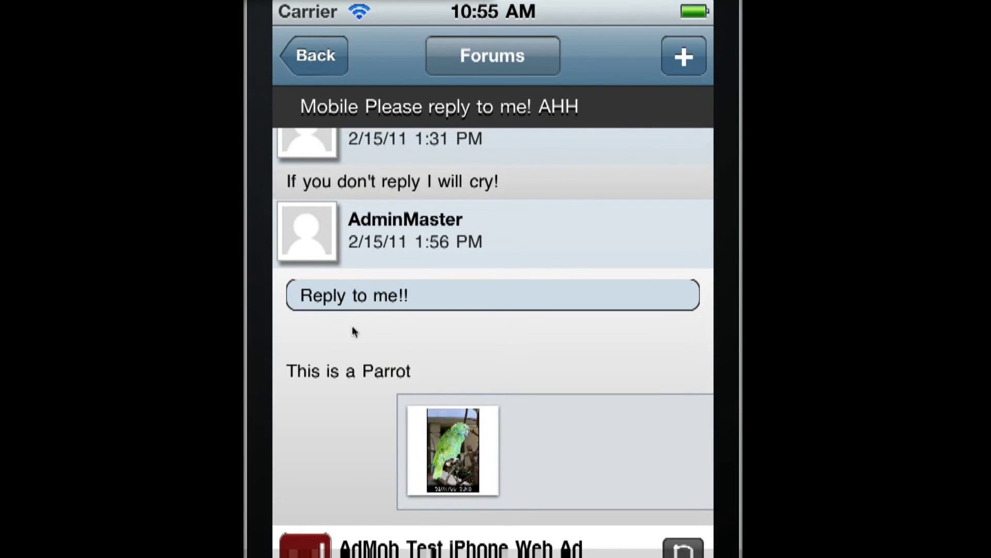